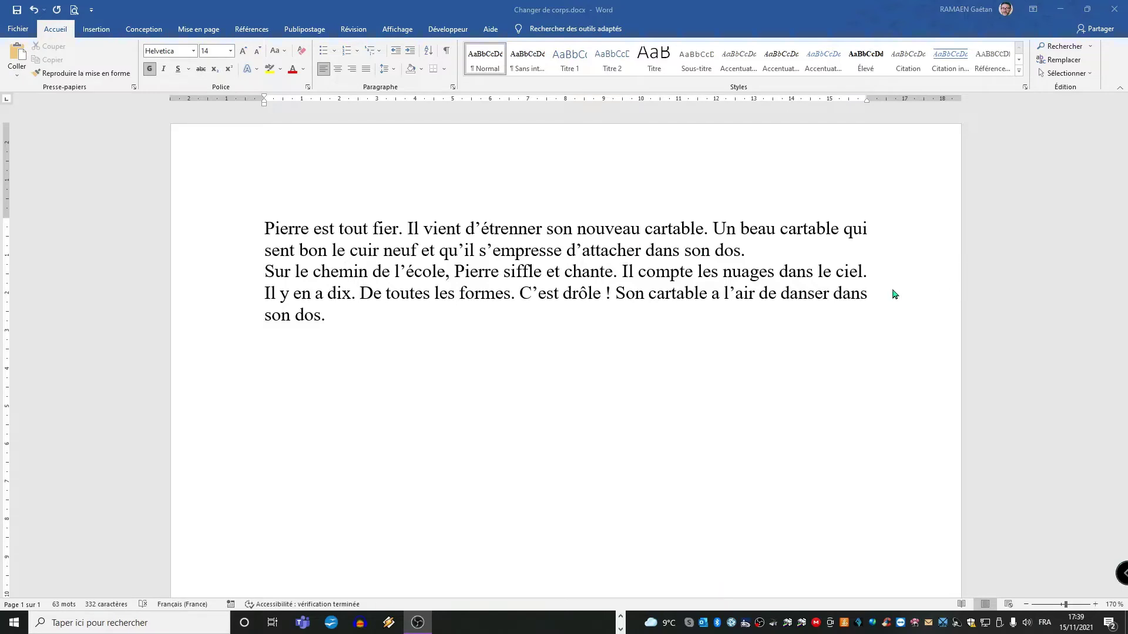
scroll(588, 310, down, 15)
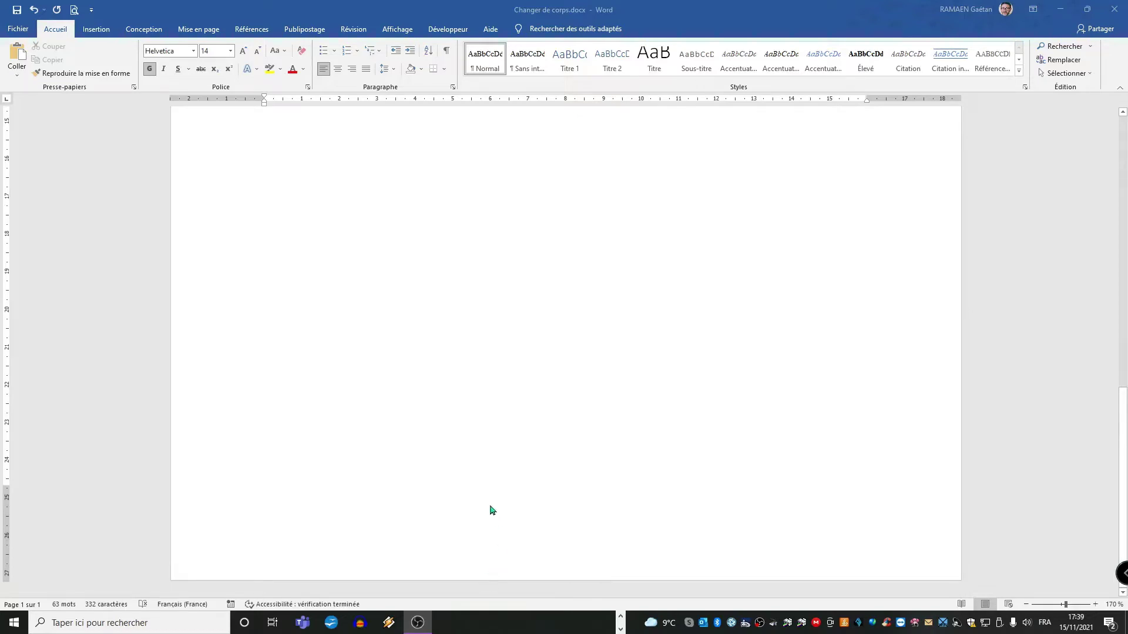
scroll(598, 397, up, 15)
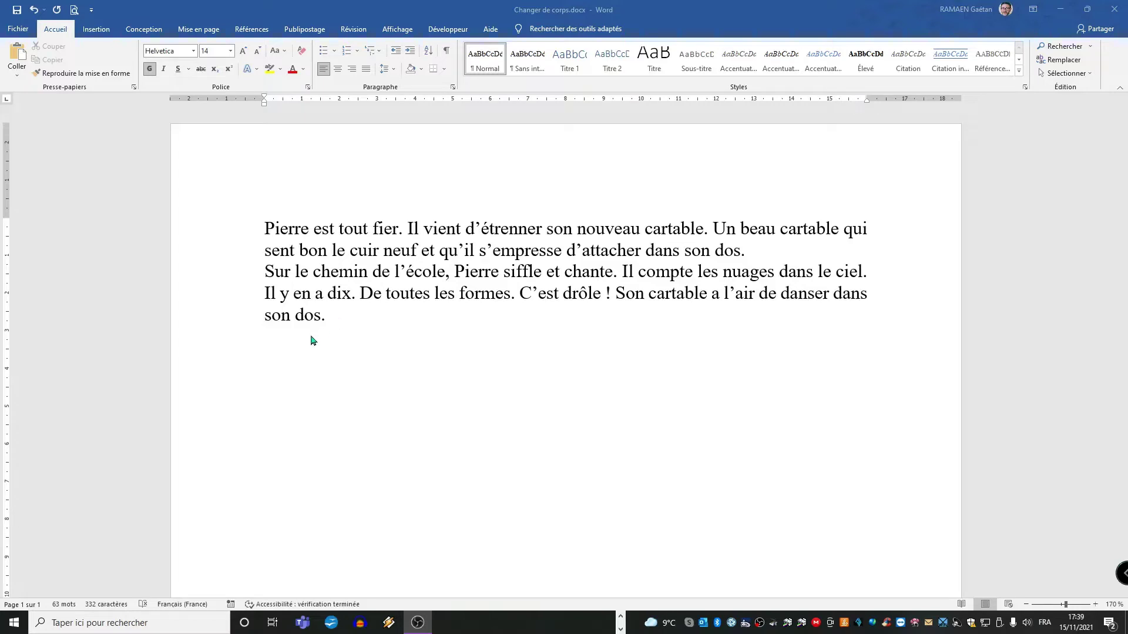
Apply the Moyennes margin preset to the page
click(192, 31)
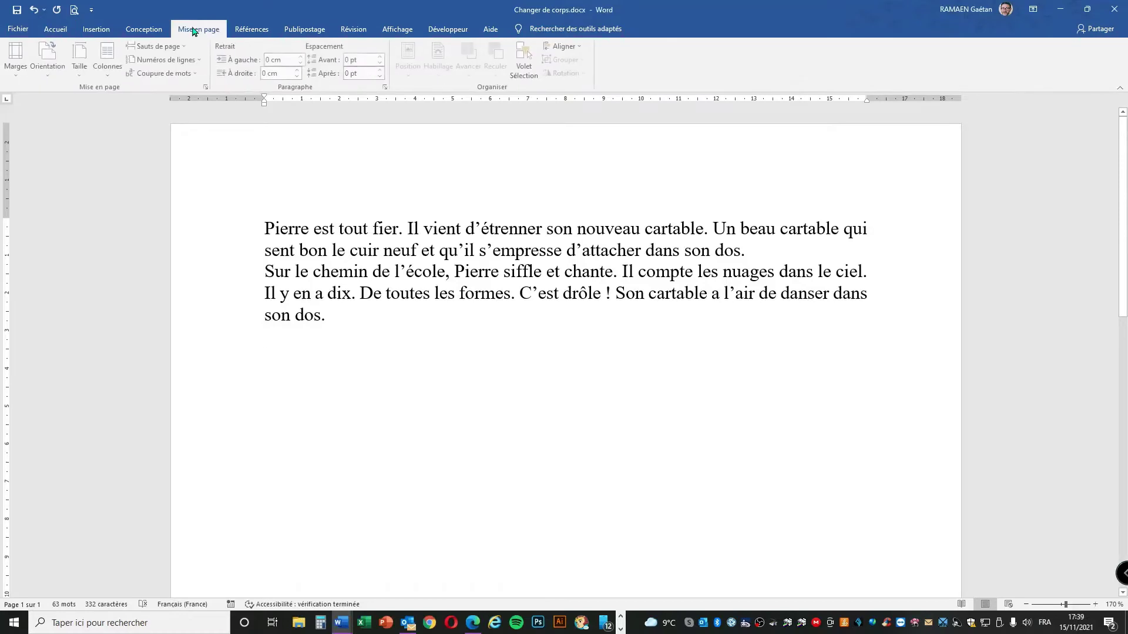
click(18, 62)
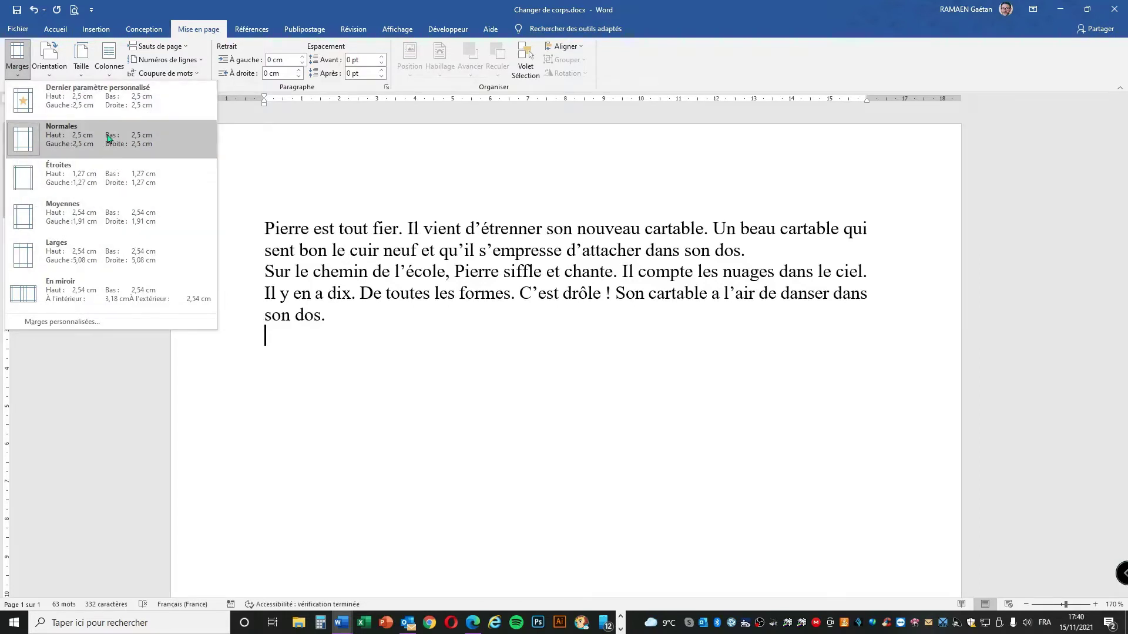
click(77, 220)
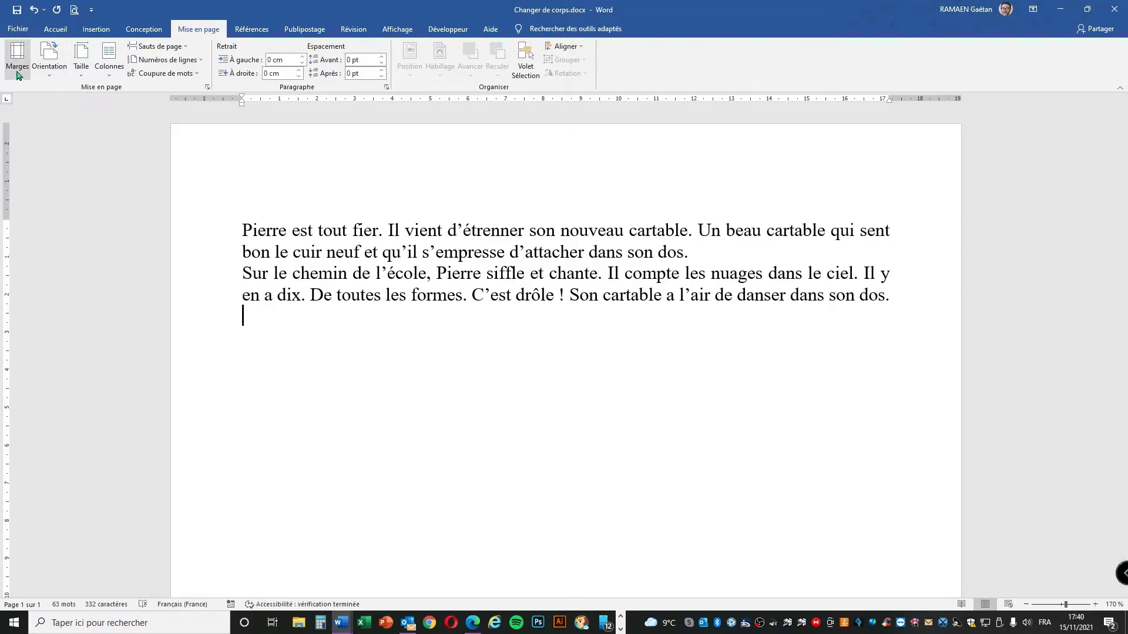
Switch the page margins to the Étroites preset and return them to Normales
click(17, 66)
click(69, 178)
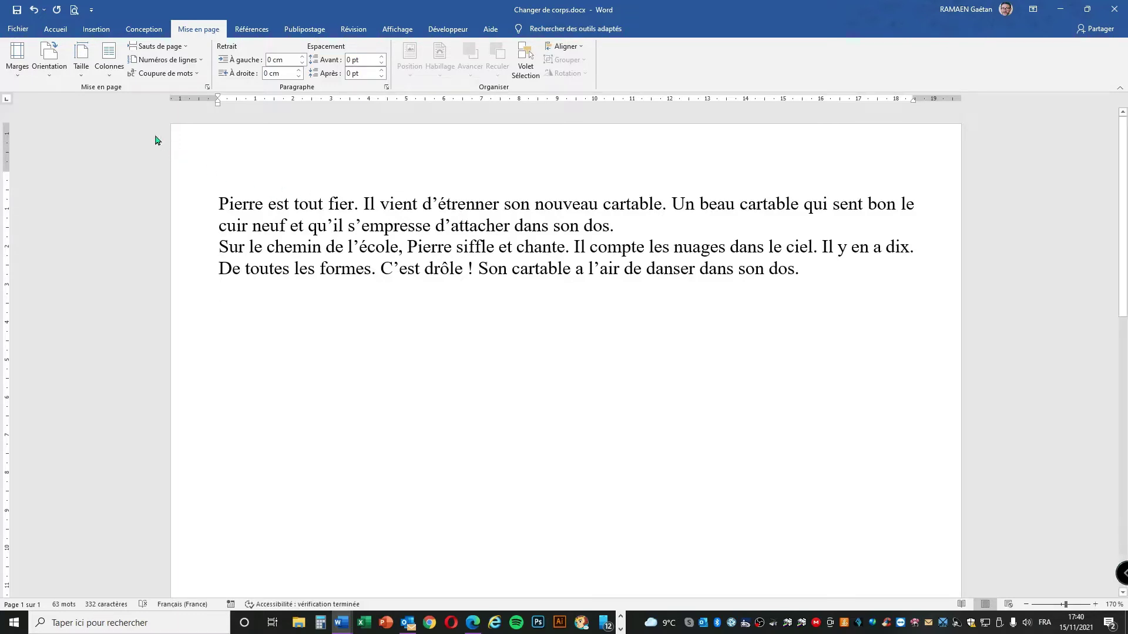
click(18, 65)
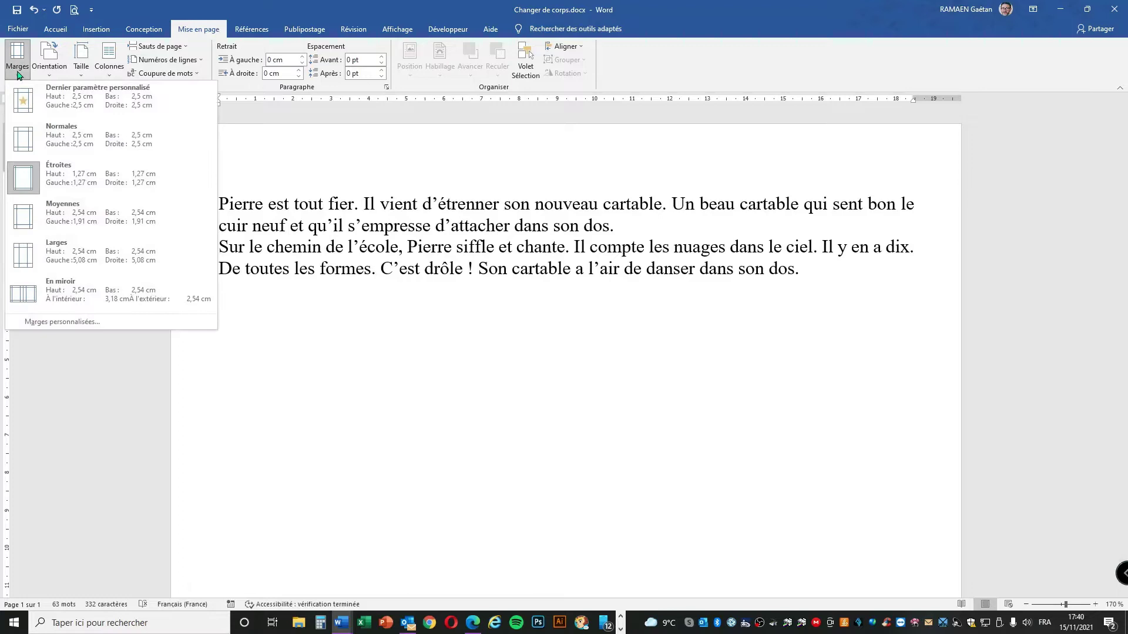
click(59, 146)
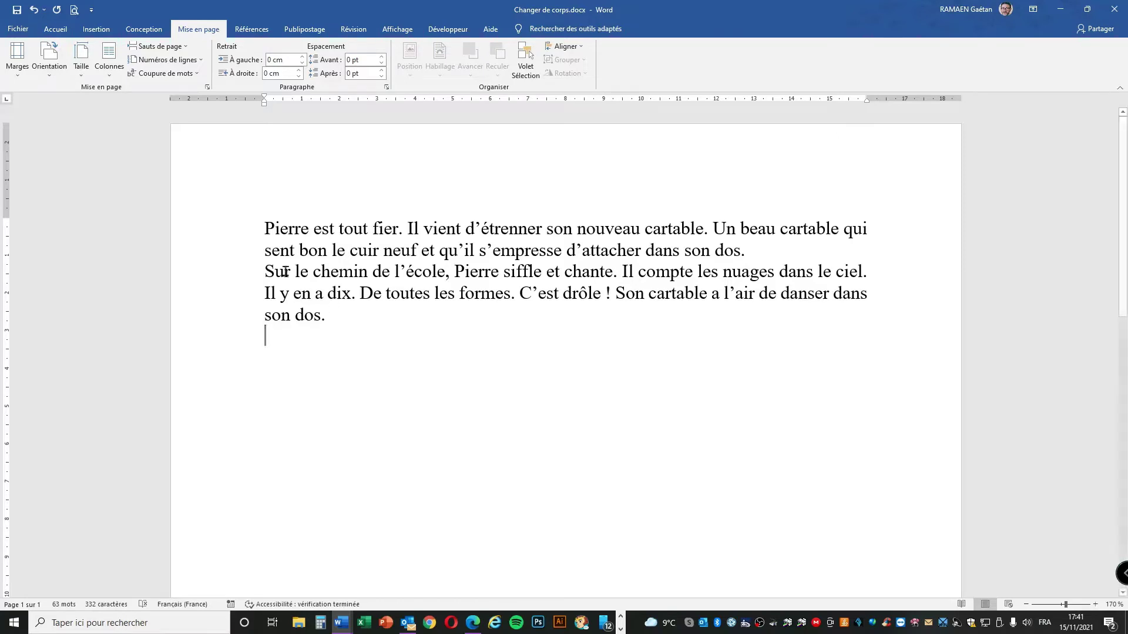
Set the line spacing of both paragraphs to 1,5 and deselect the text
double_click(196, 255)
drag(196, 256, 196, 320)
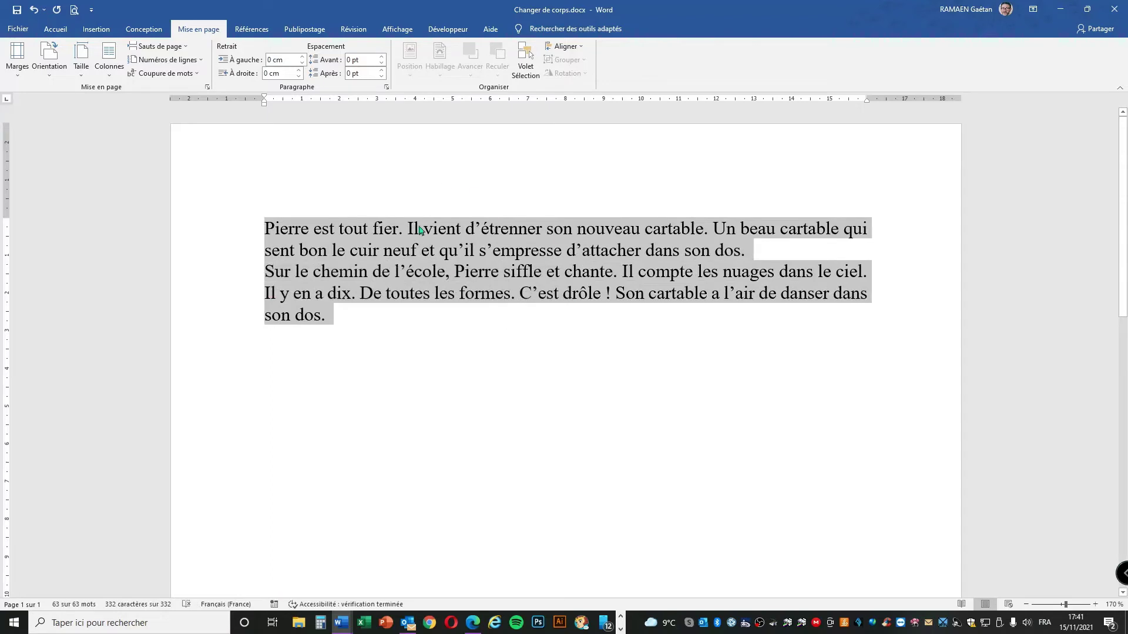
click(55, 29)
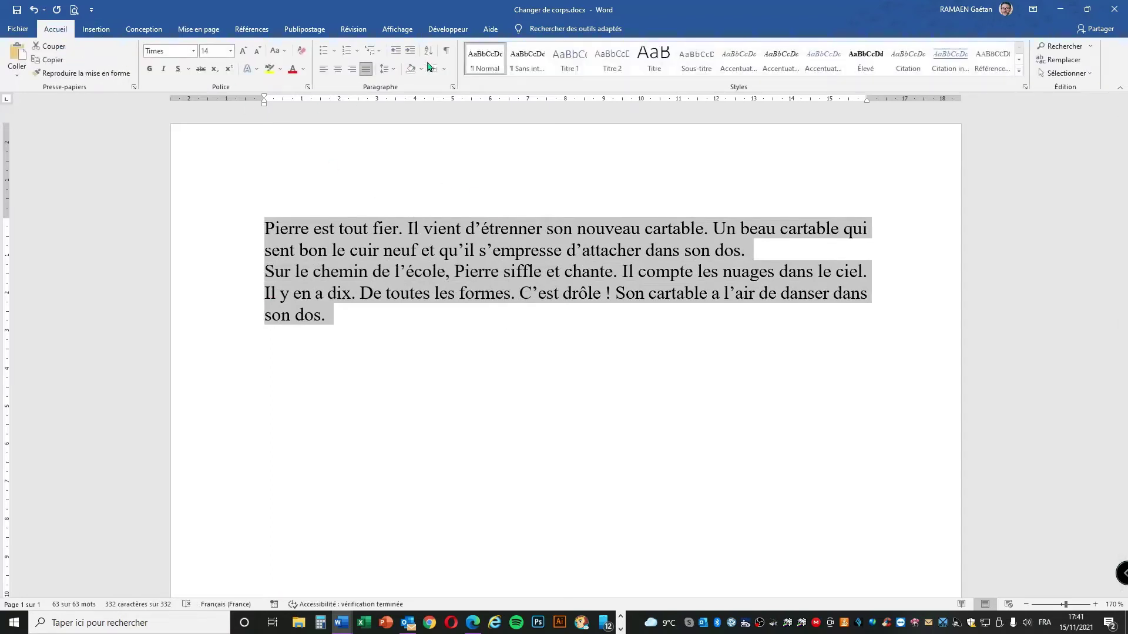
click(387, 69)
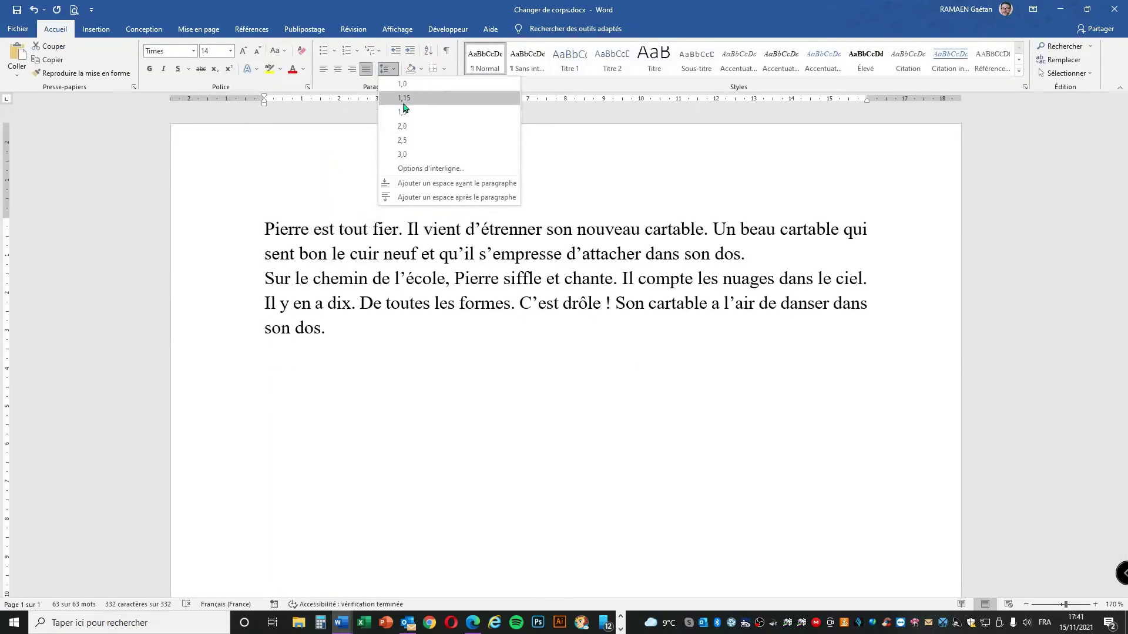
click(402, 112)
click(290, 413)
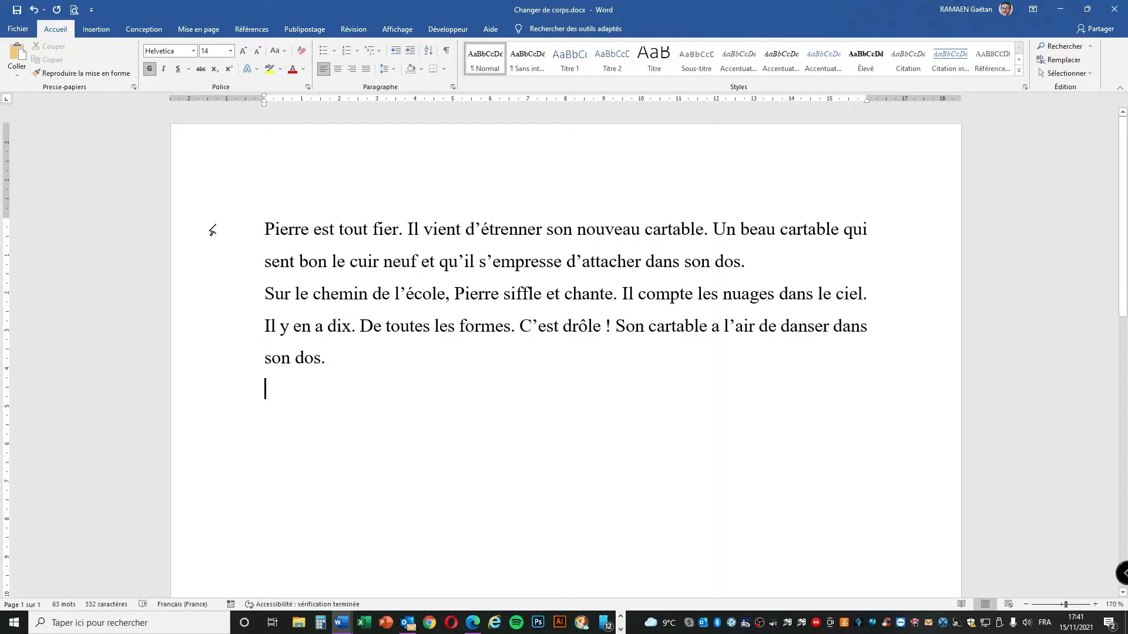
Return the line spacing of both paragraphs to 1,0 and place the cursor at the end of the text
drag(204, 235, 206, 371)
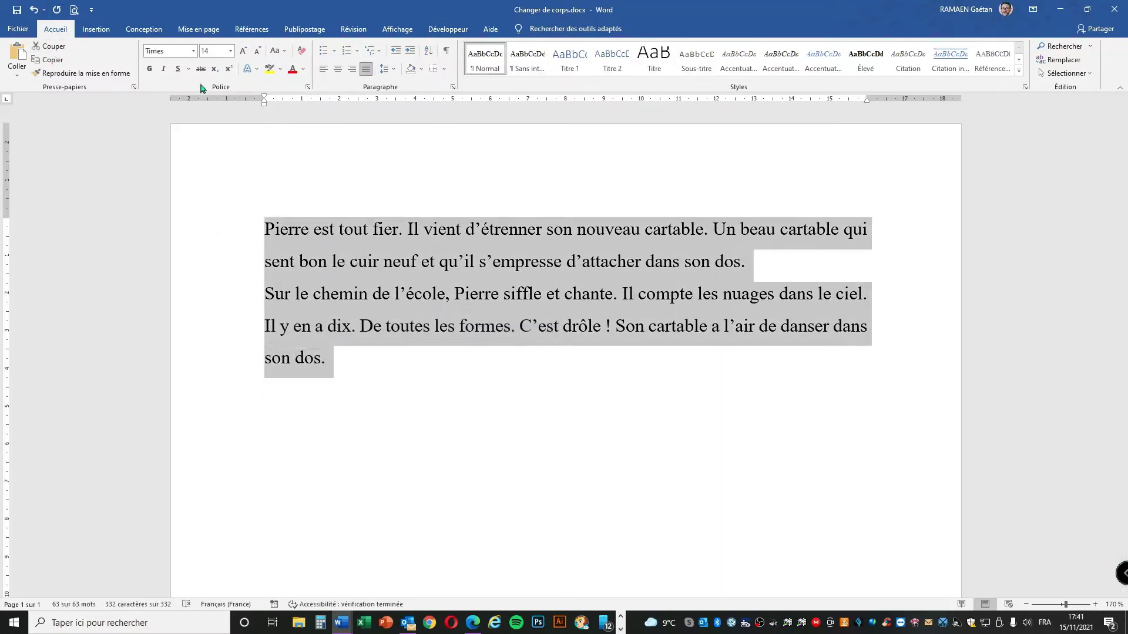
click(395, 70)
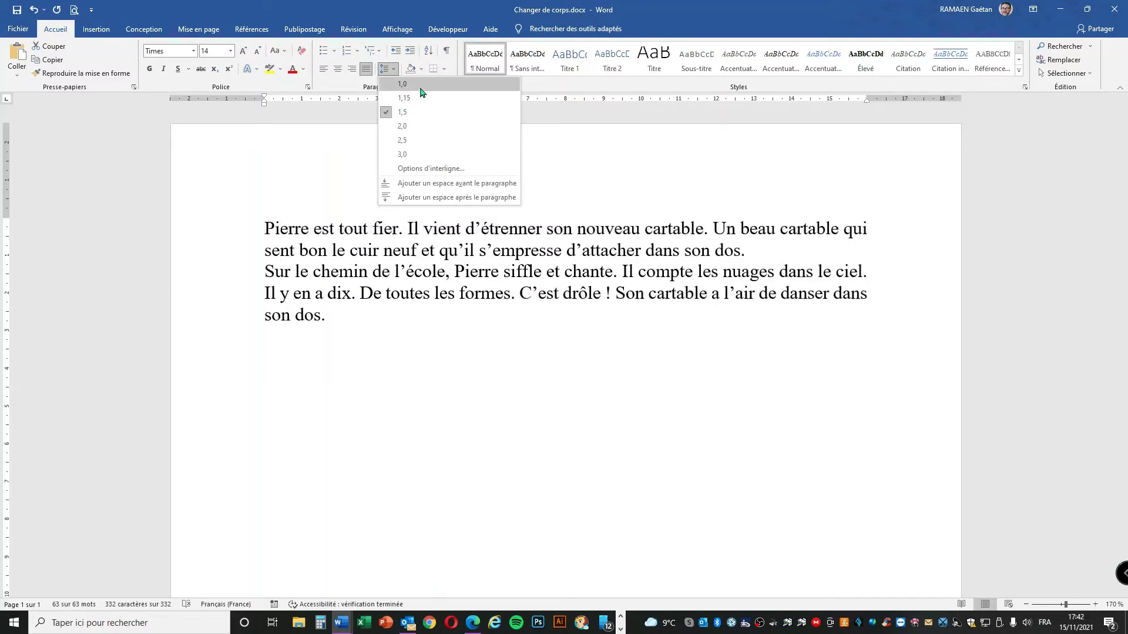
click(404, 86)
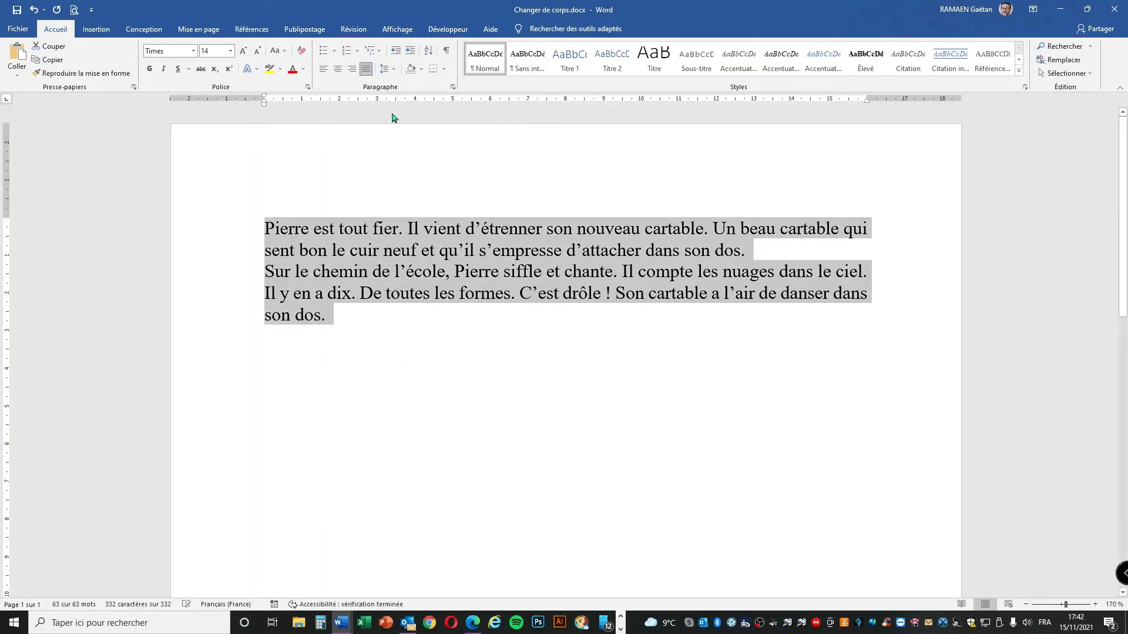
click(332, 324)
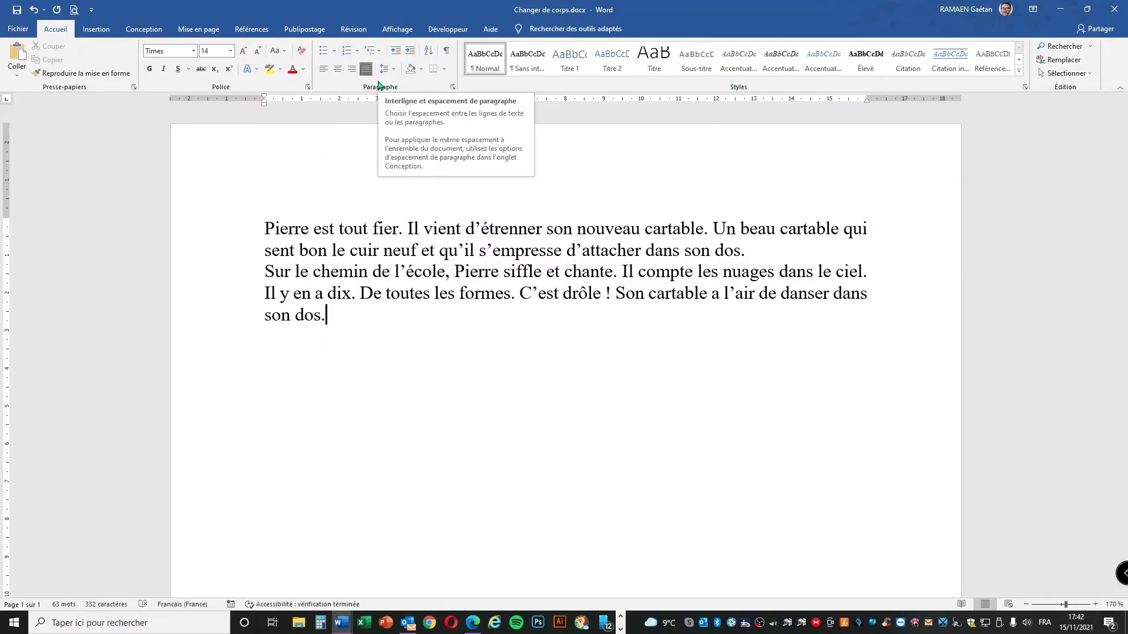
Make the current paragraph's alignment, indent and spacing settings the default for all documents based on the Normal.dotm template
click(453, 88)
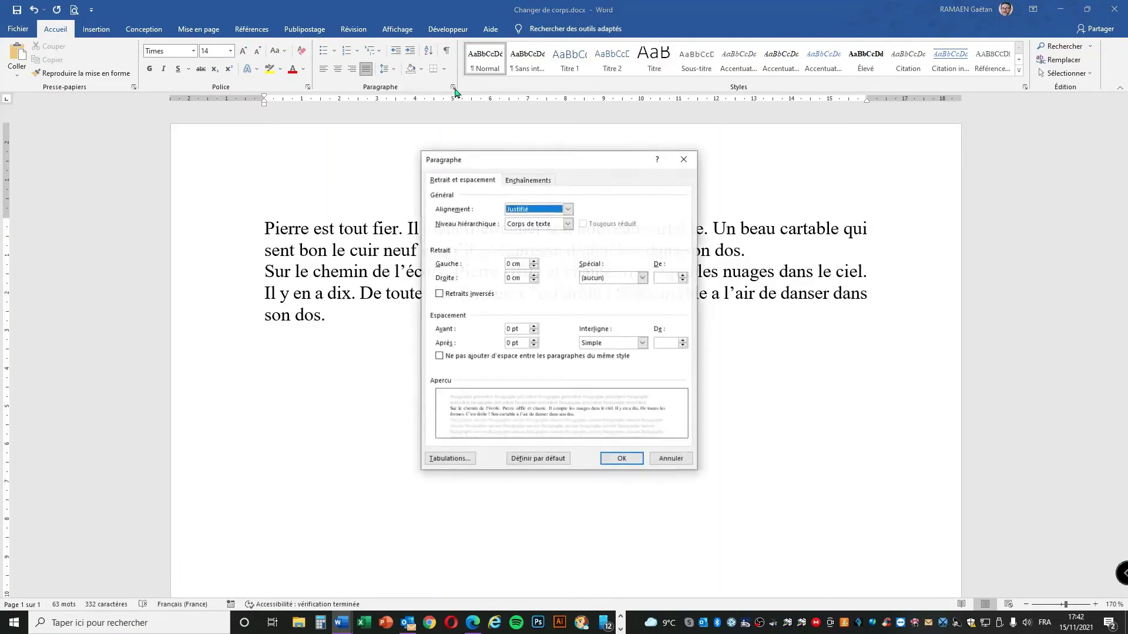
drag(506, 160, 472, 134)
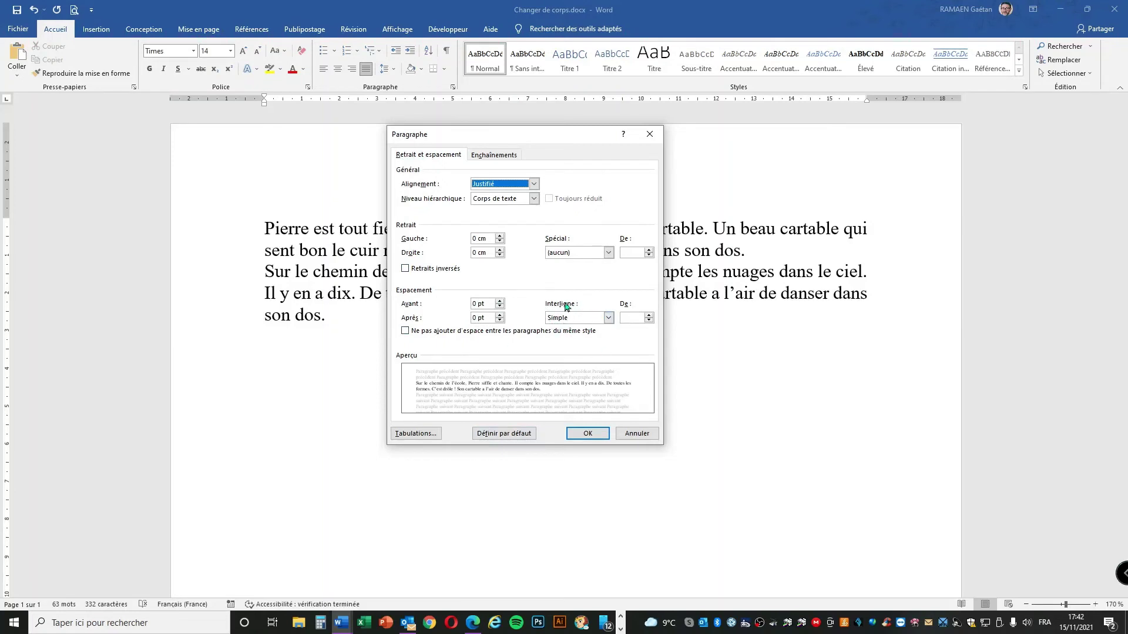
click(498, 435)
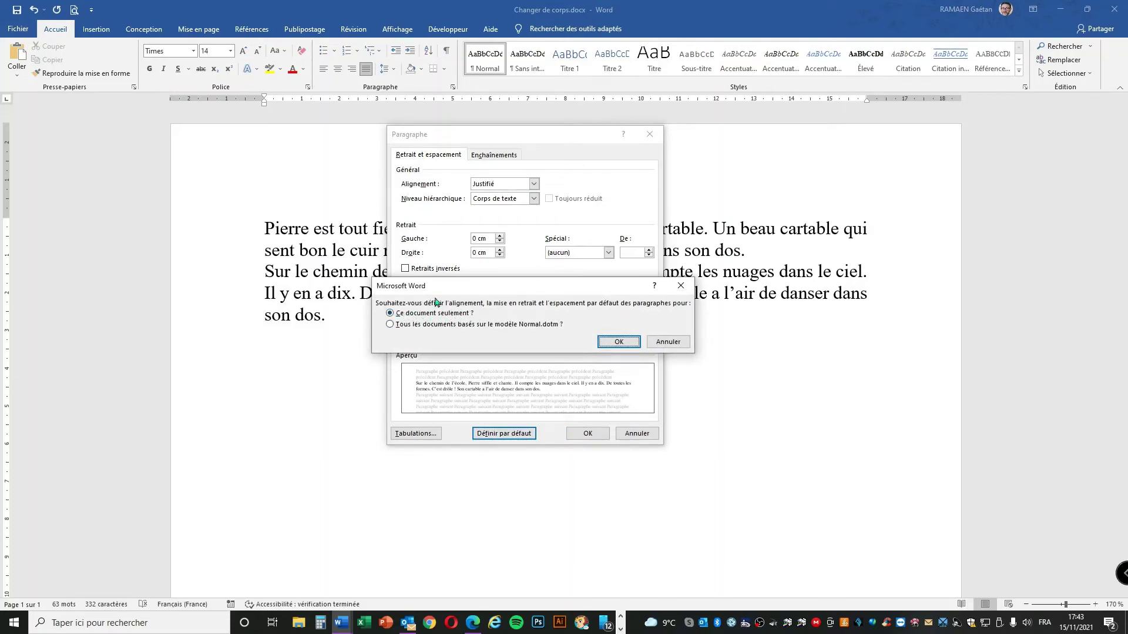
click(390, 325)
click(615, 342)
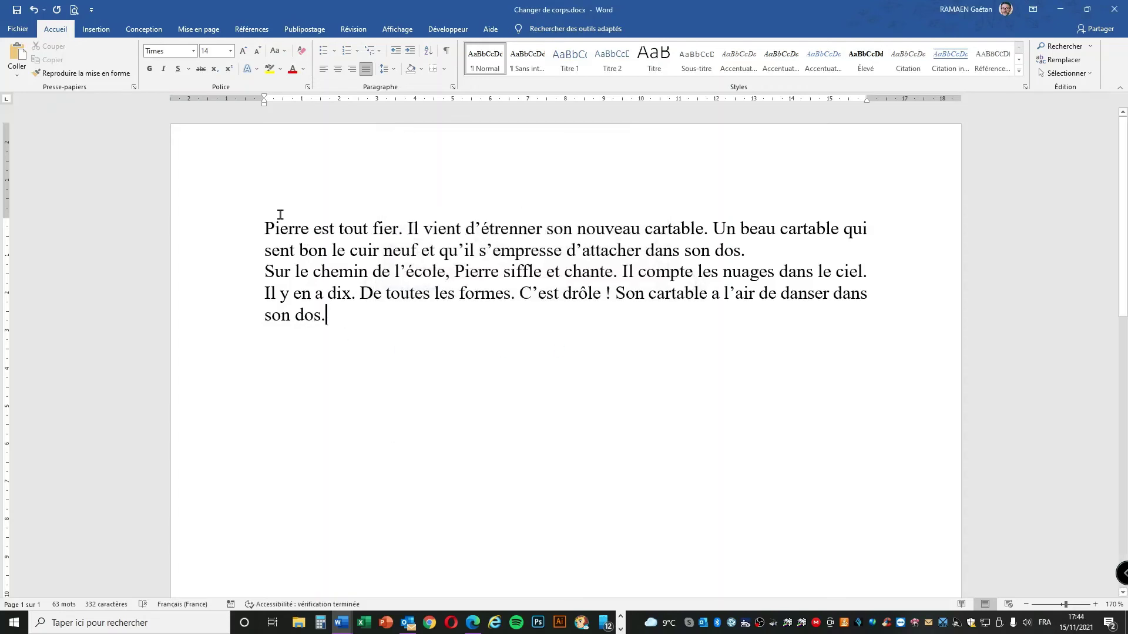
Close Changer de corps.docx with its changes saved, and close the empty Document1 without saving
click(1115, 12)
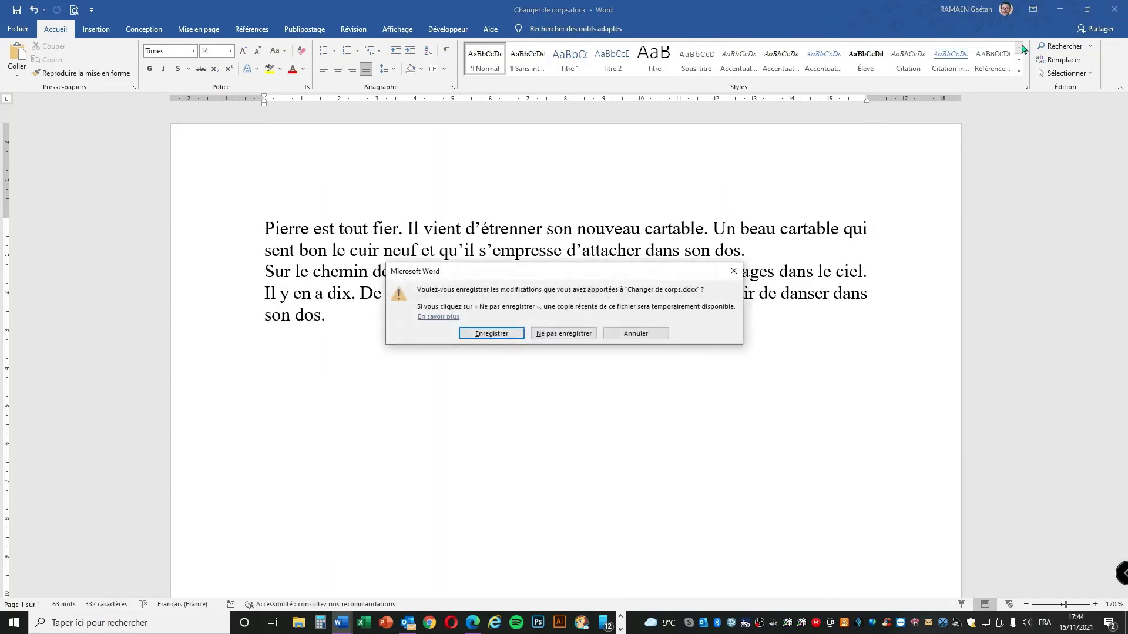
click(495, 333)
click(1113, 8)
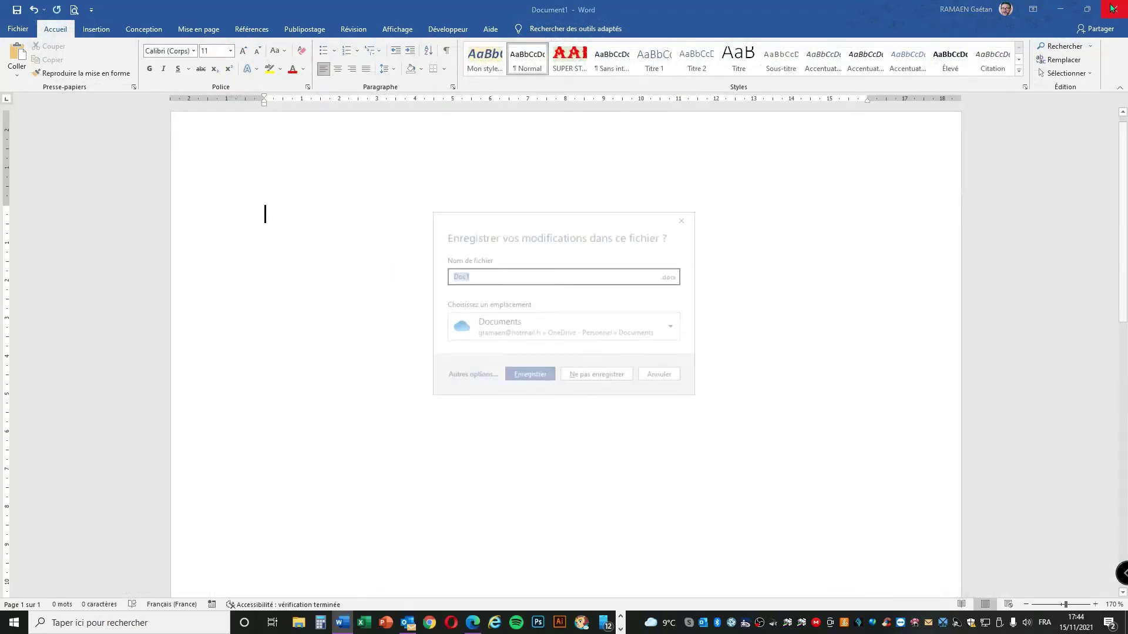
click(575, 375)
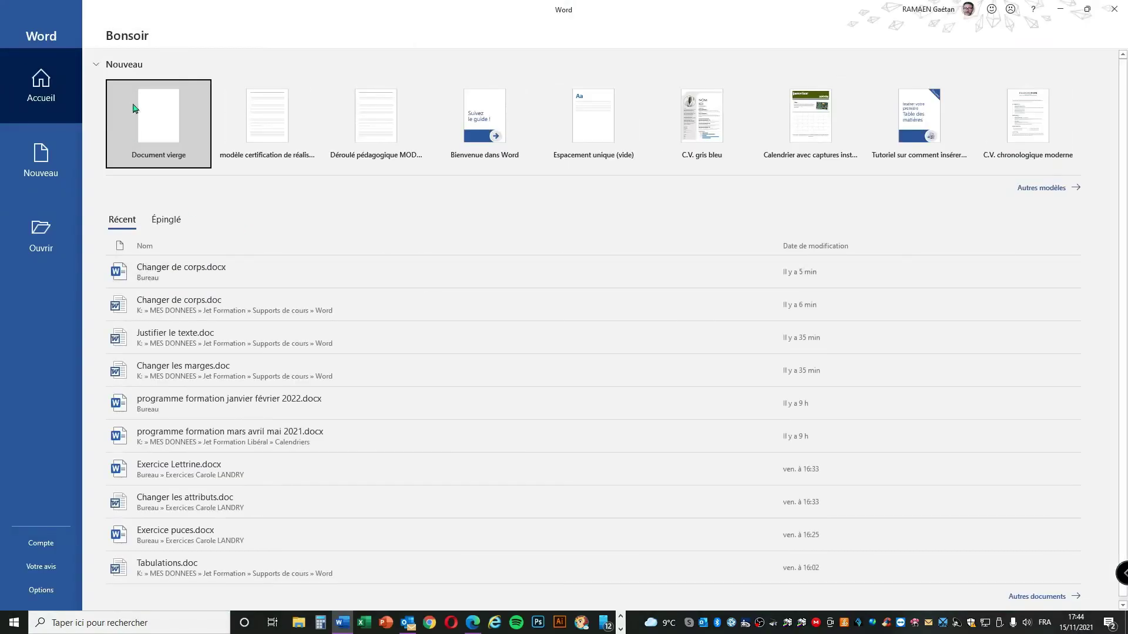
Create a blank document and enter four lines of filler text: "qmksdfjlkfdjs", "qdfjmdslqkjf", "qkdjfsmlksd" and "qkfjmlsdkjf"
click(156, 123)
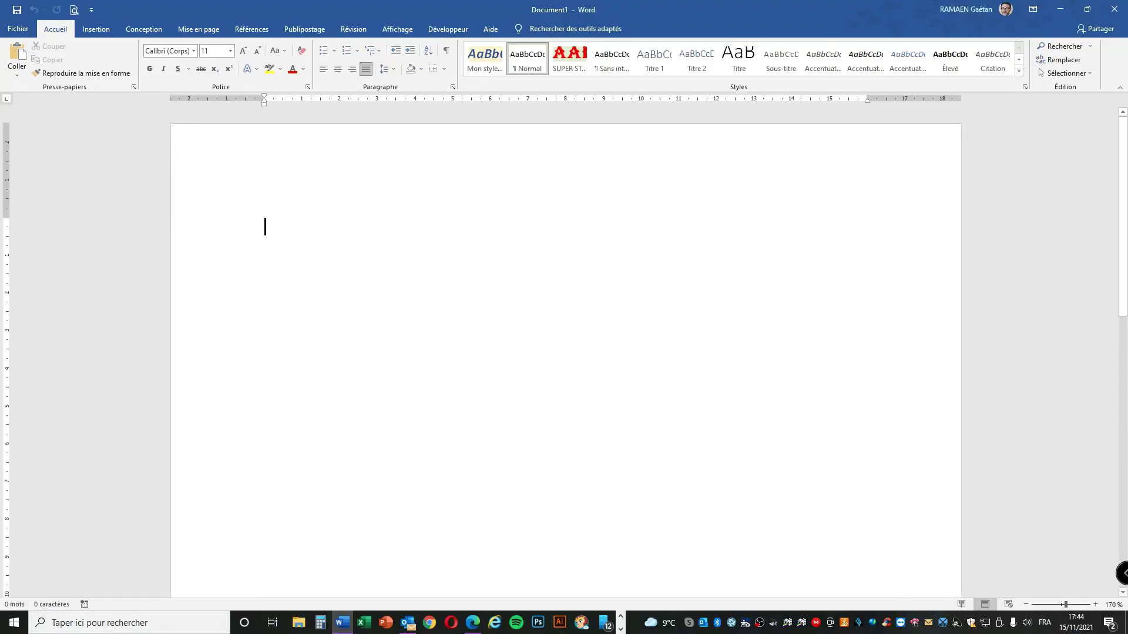
text(qmksdfjlkfdjs)
key(Return)
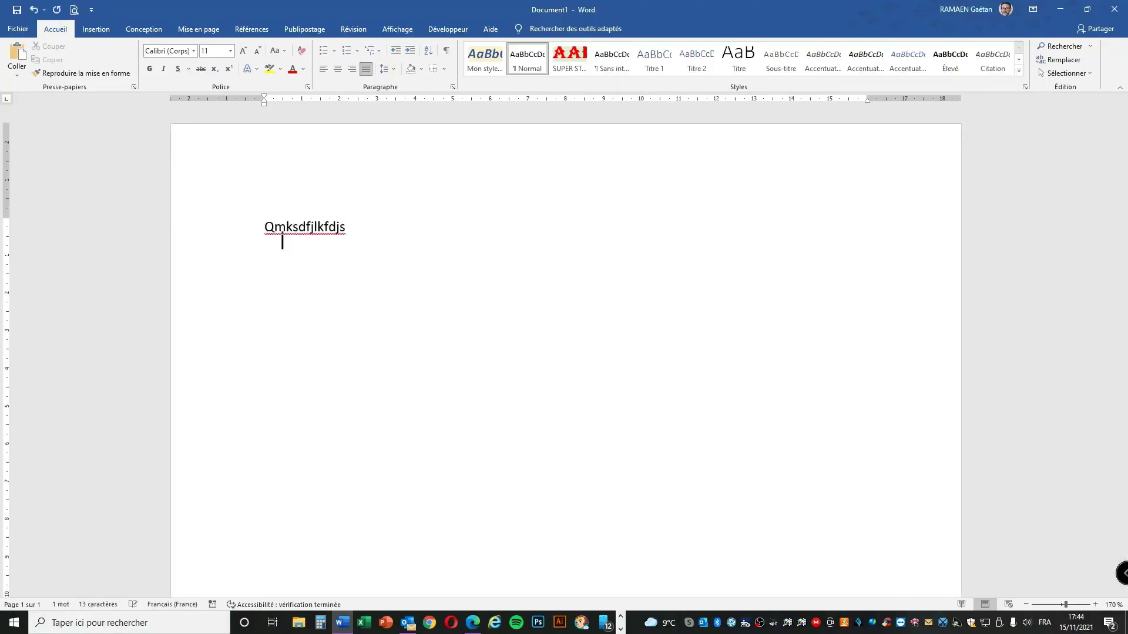
text(qdfjmdslqkjf)
key(Return)
text(qkdjfsmlksd)
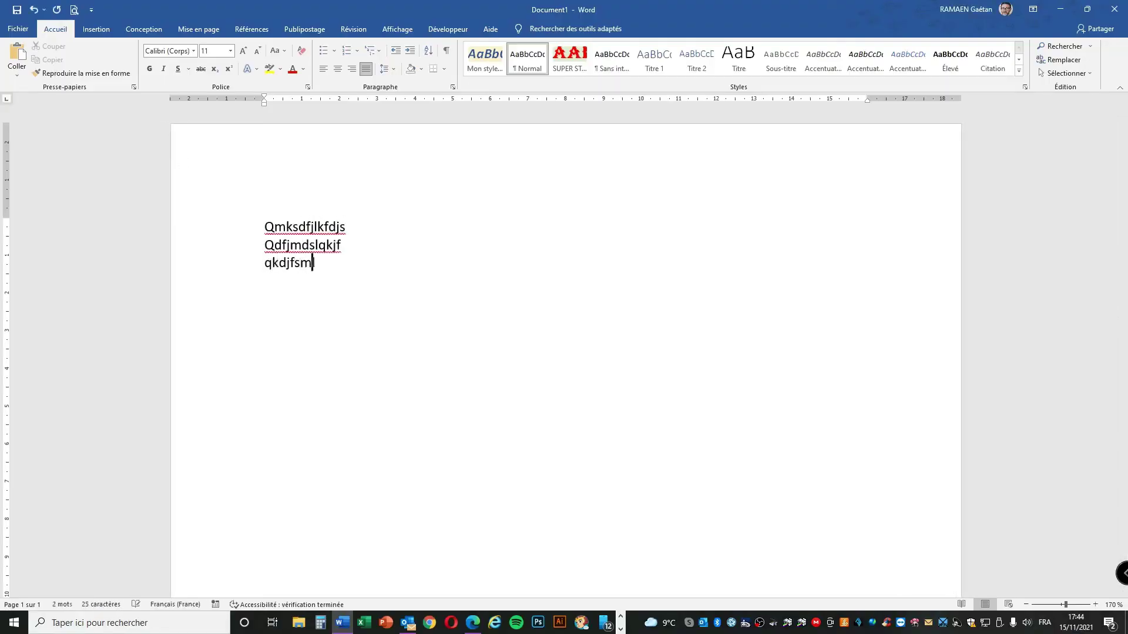
key(Return)
text(qkfjmlsdkjf)
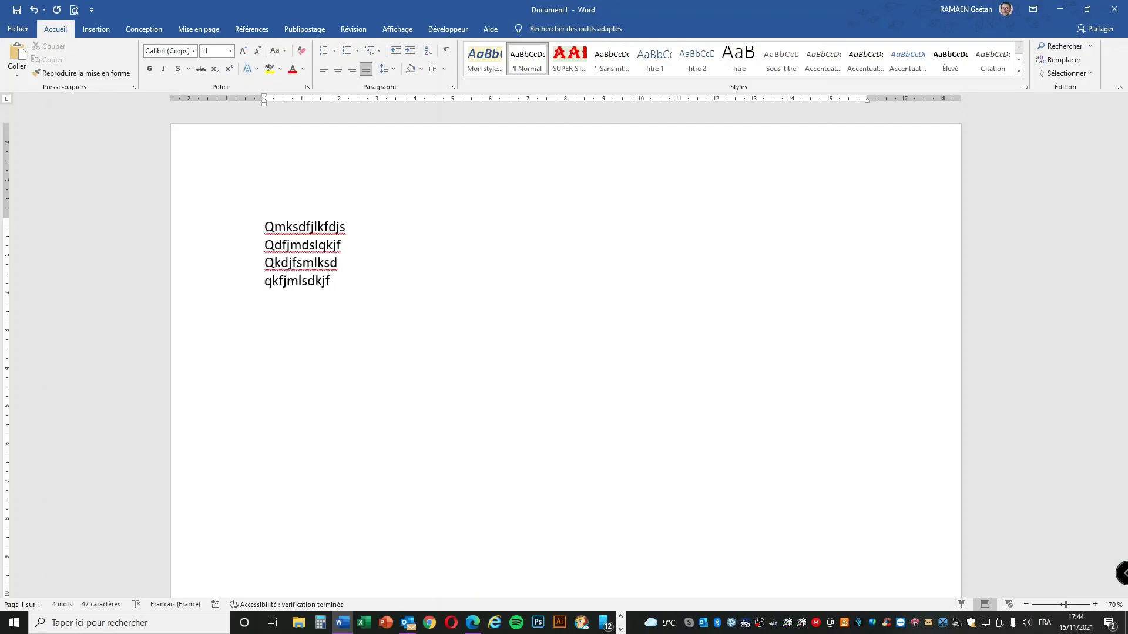
Insert two paragraph breaks before the last letter of the fourth line
key(Left)
key(Return)
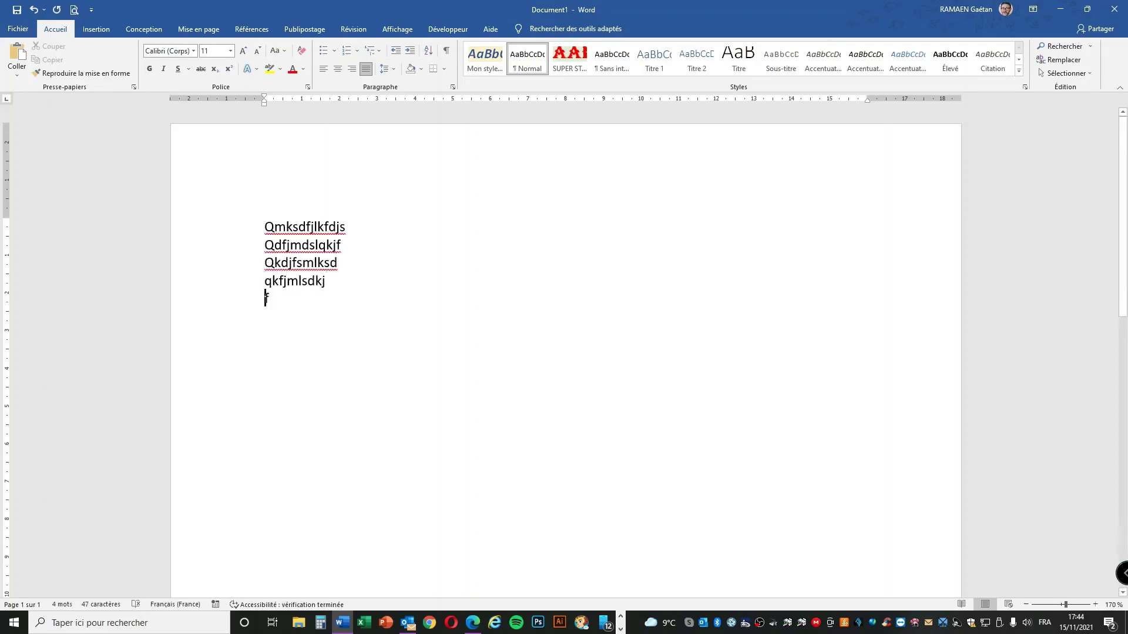
key(Return)
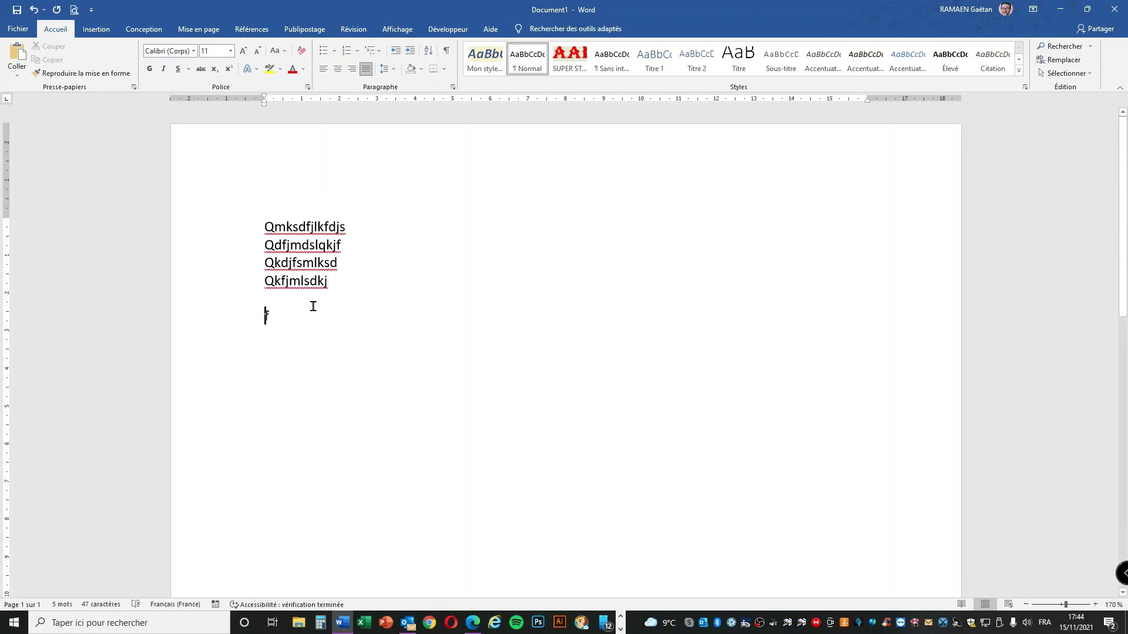